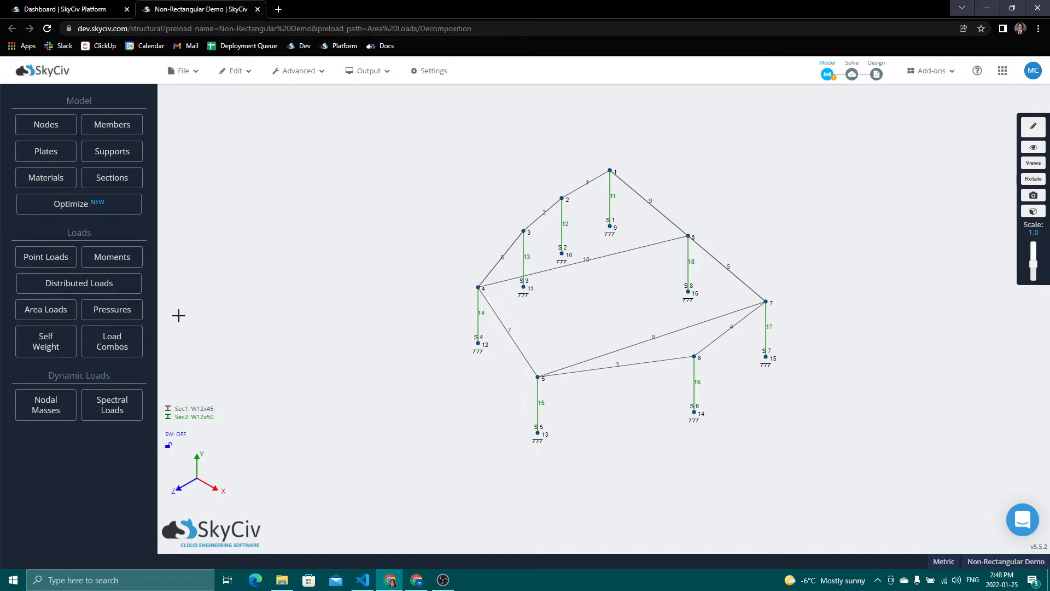
In a new area load, compare the input fields of the Non-Rectangular and One-Way types and review the load direction options
left_click(41, 311)
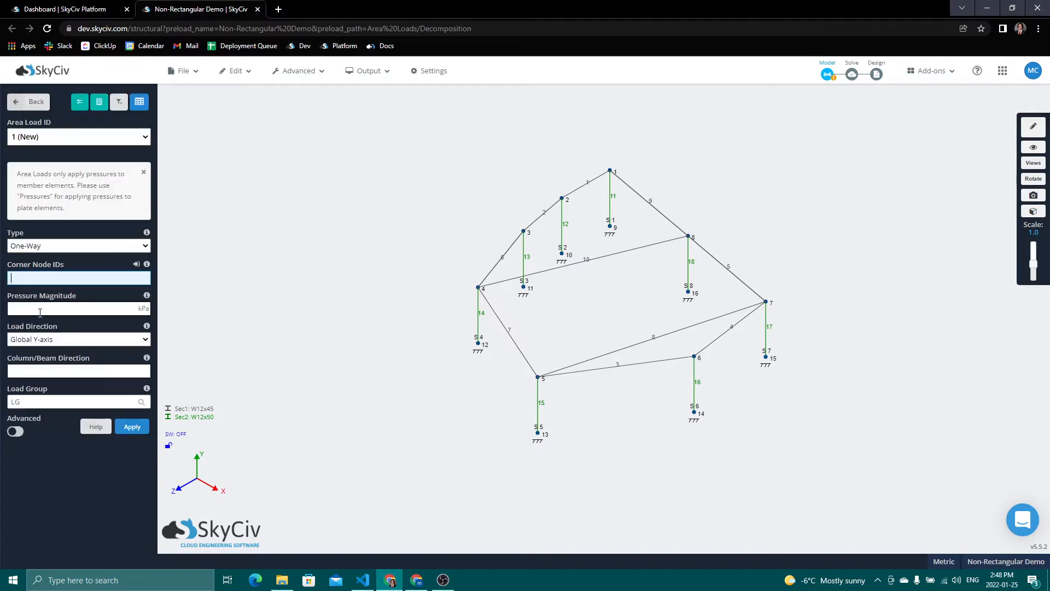
left_click(77, 248)
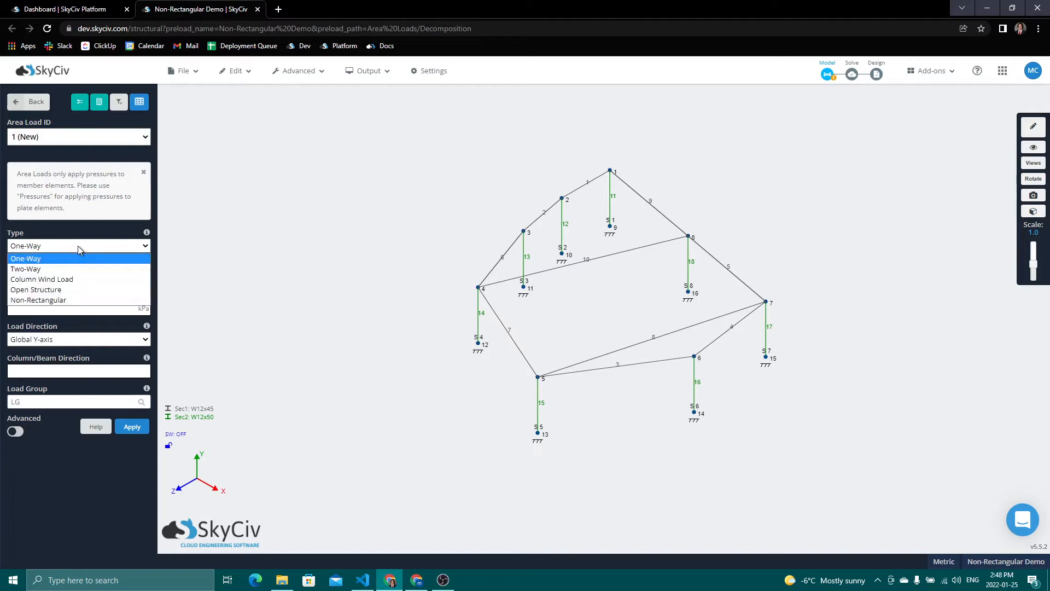
left_click(64, 301)
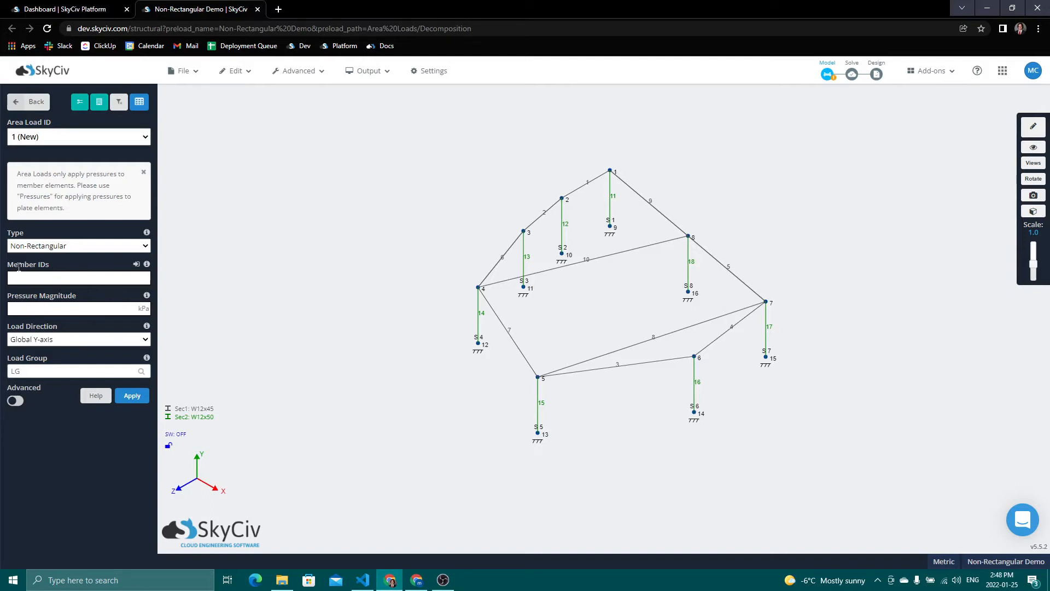
left_click(55, 245)
left_click(52, 262)
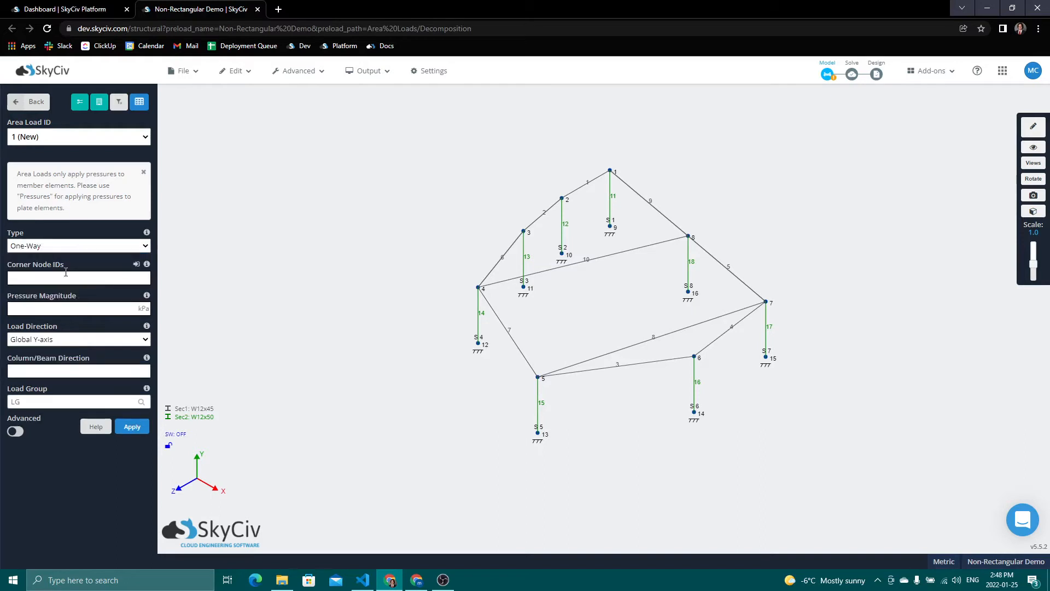
left_click(101, 246)
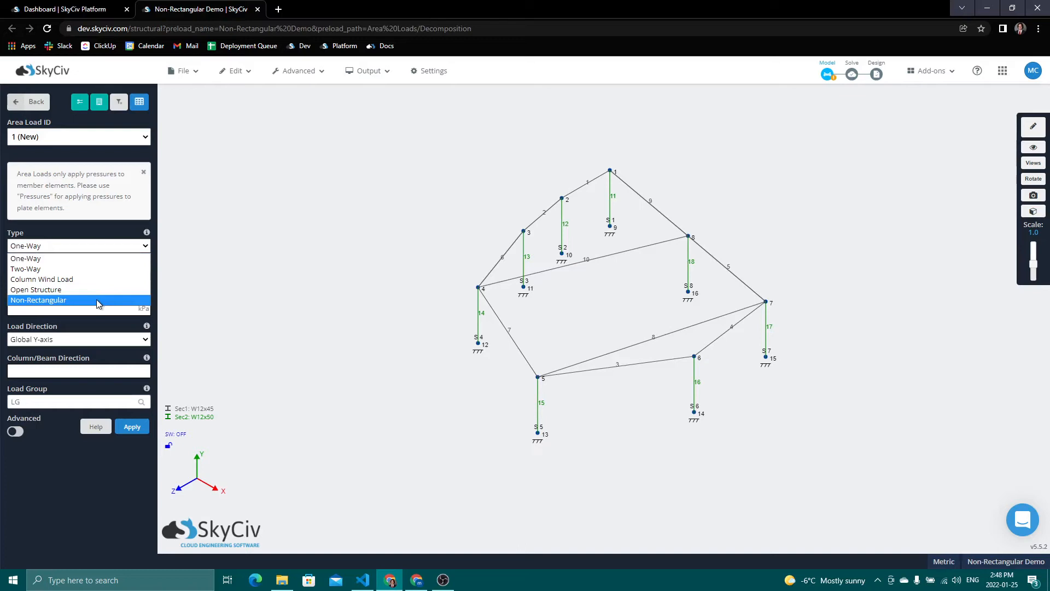
left_click(96, 300)
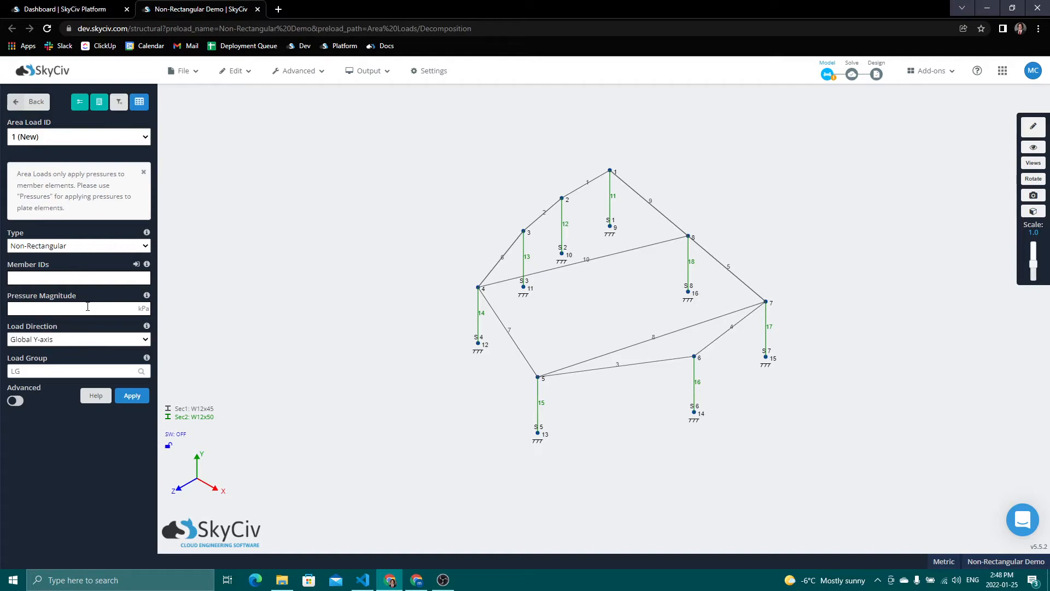
left_click(91, 343)
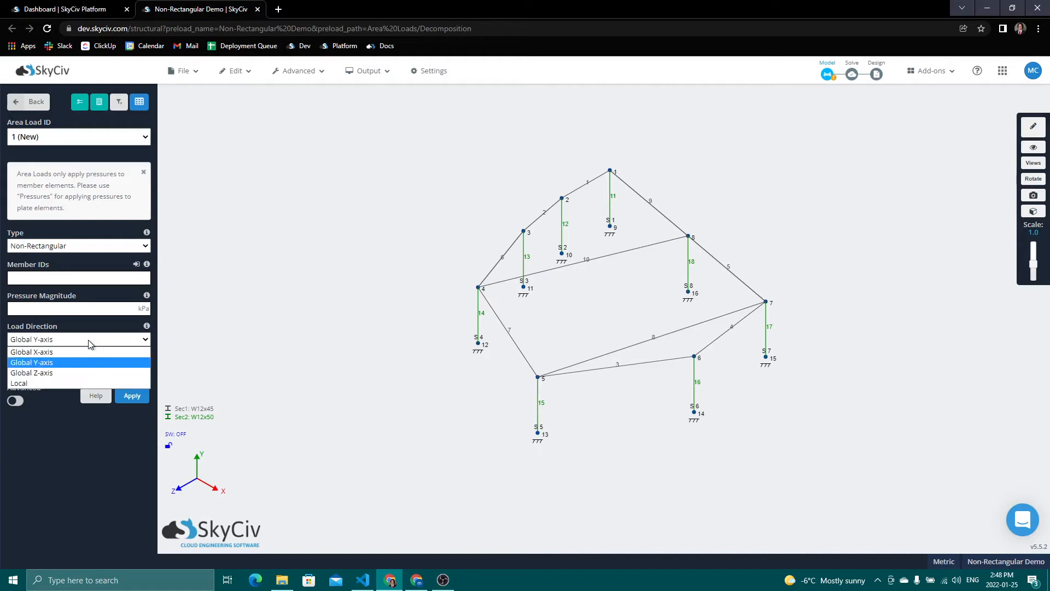
left_click(62, 363)
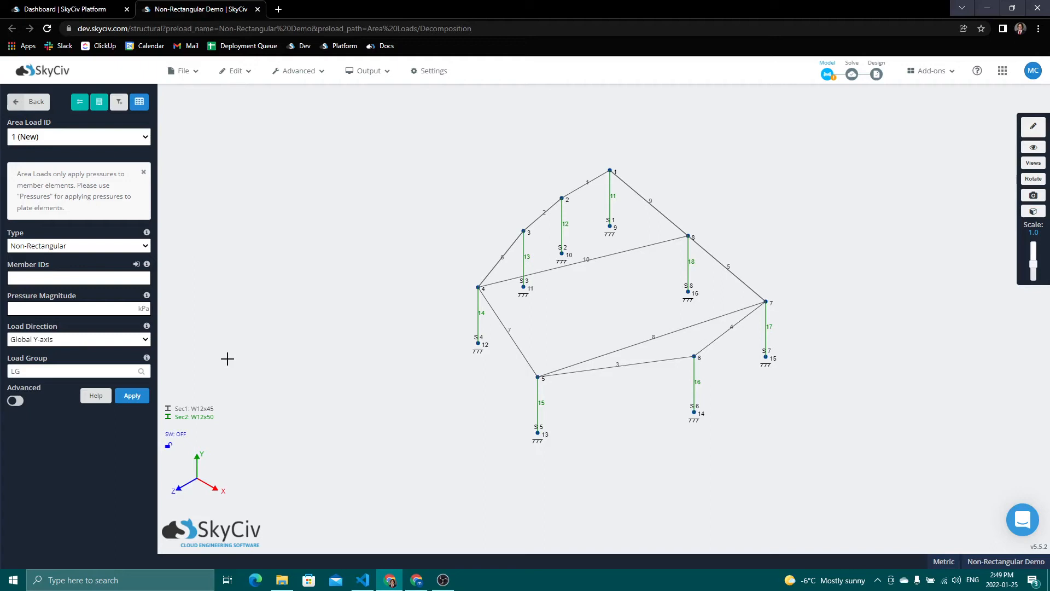
Highlight members 7, 10, 5 and 8 to examine the closed area they form, then take member 10 out of the selection
left_click(510, 343)
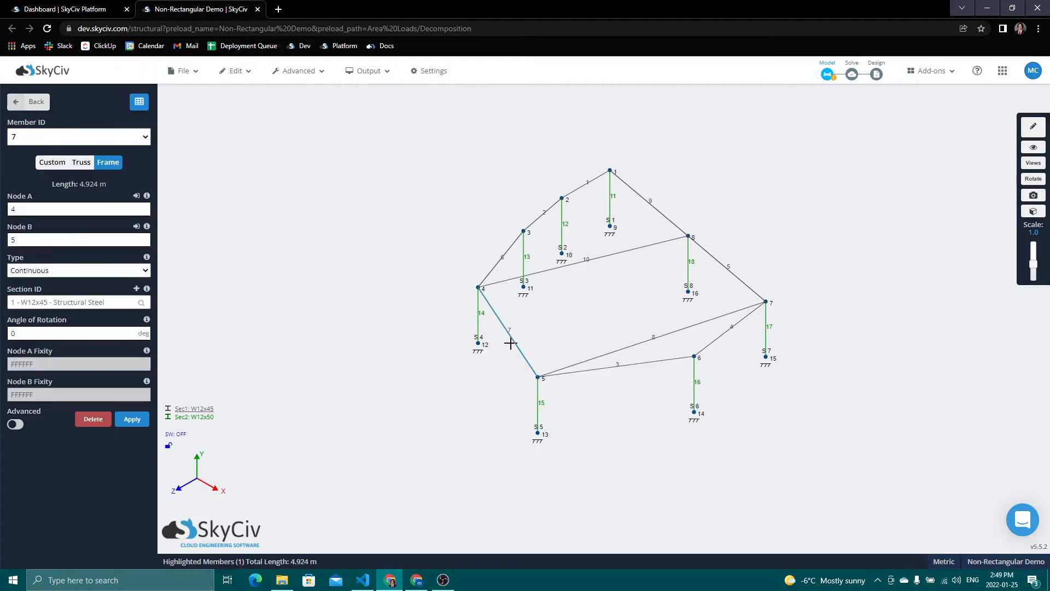
left_click(584, 258, "shift")
left_click(733, 275, "shift")
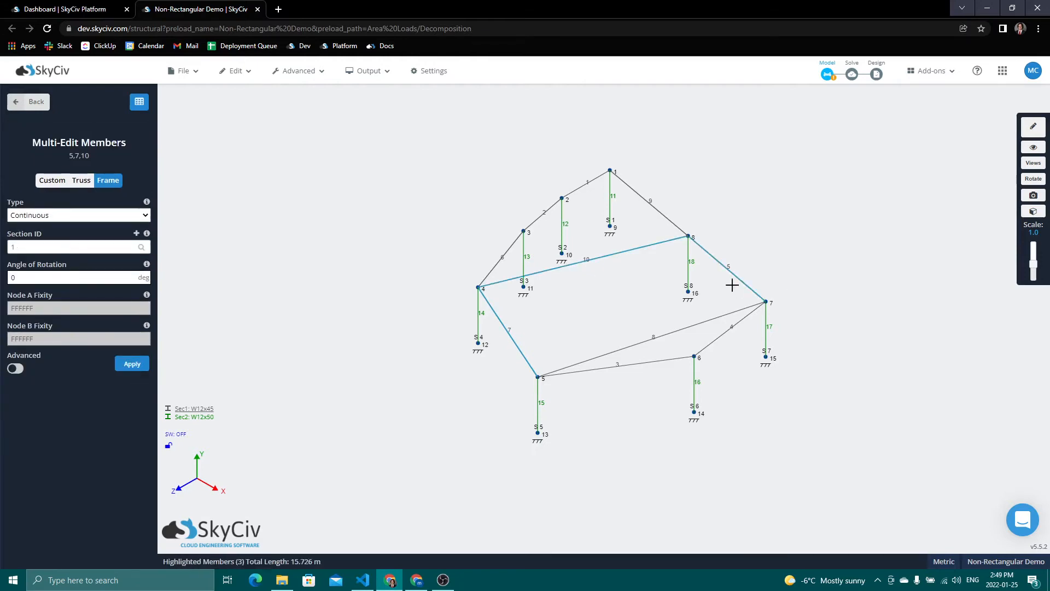
left_click(678, 330, "shift")
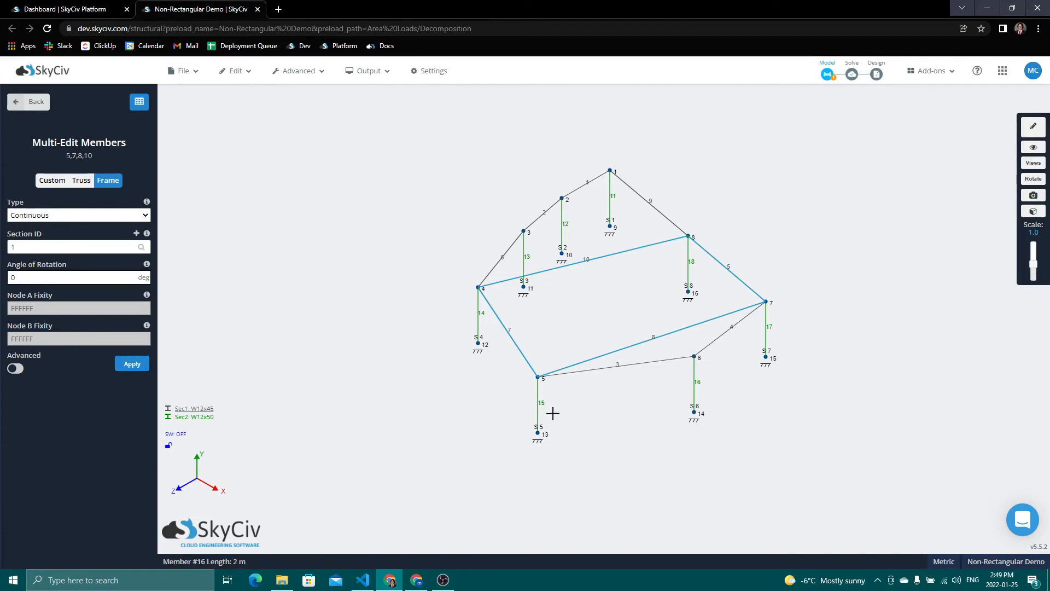
left_click(595, 257)
left_click(21, 108)
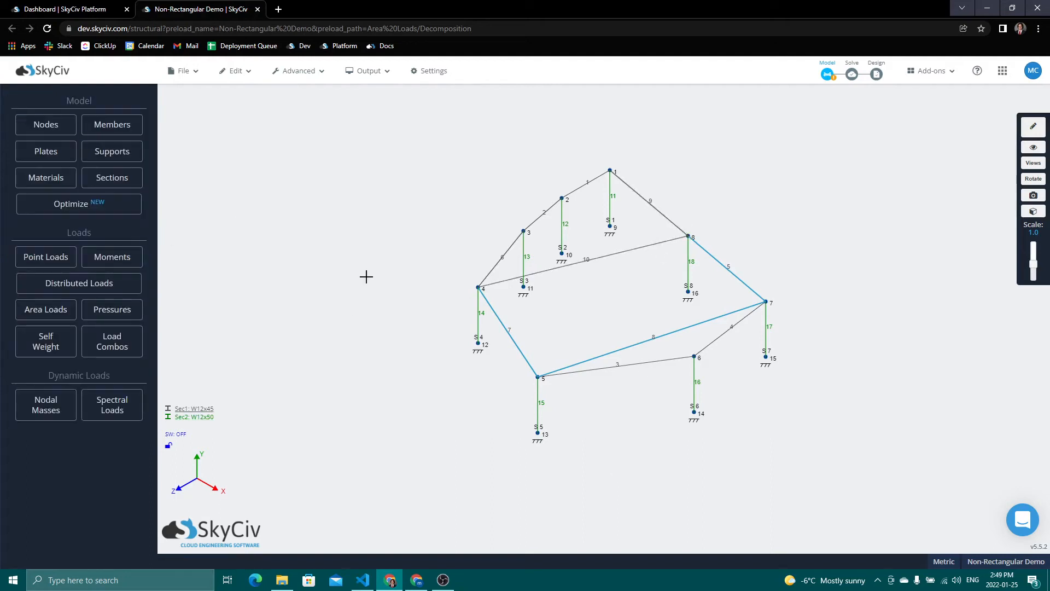
Select all roof members and start a new Non-Rectangular area load with member IDs 1 to 10
left_click_drag(438, 293, 694, 266)
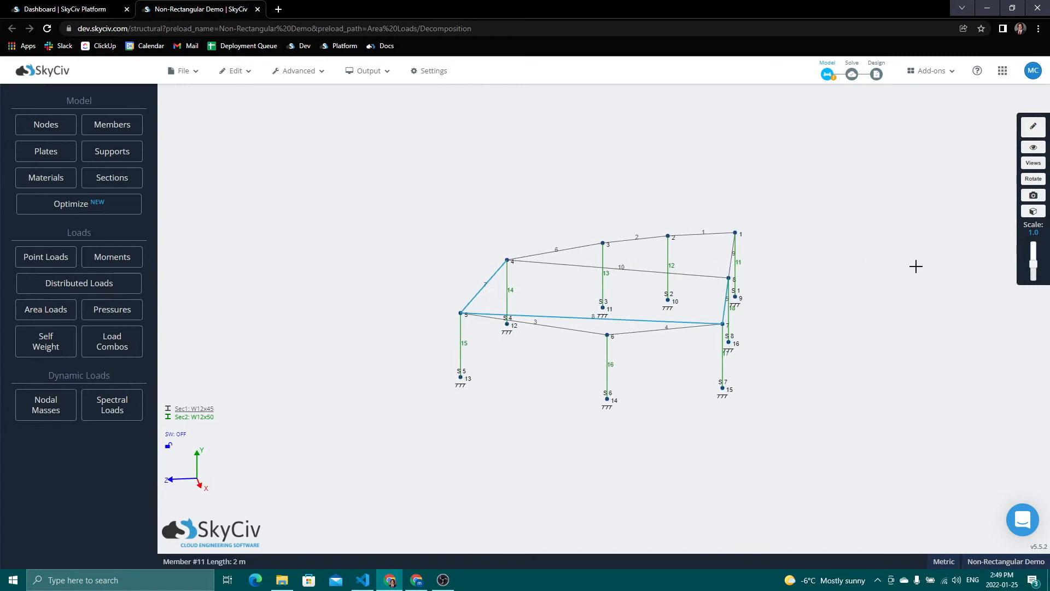
left_click_drag(906, 315, 402, 250)
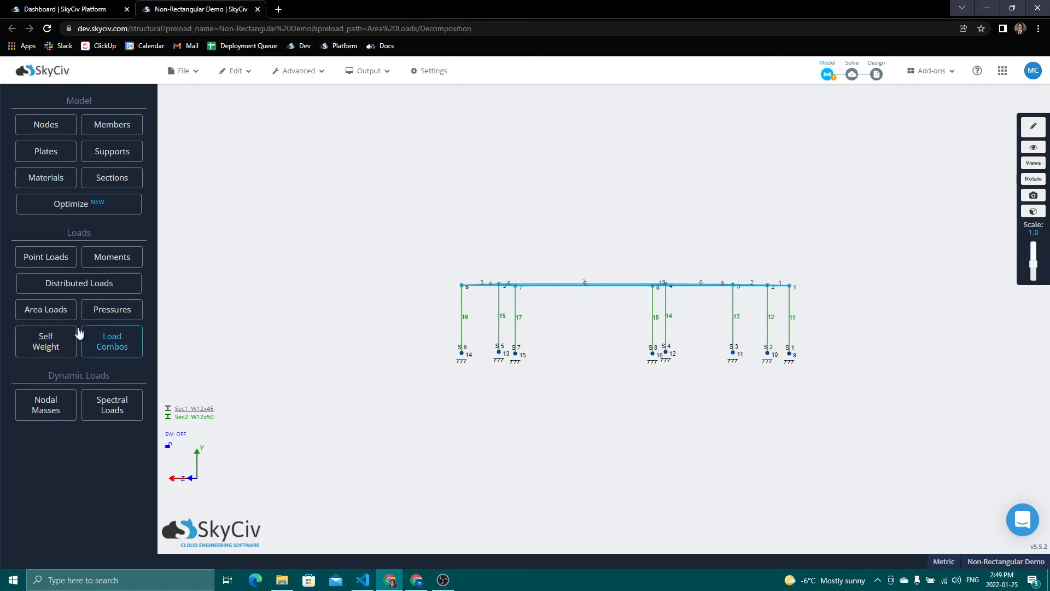
left_click(46, 309)
left_click(55, 246)
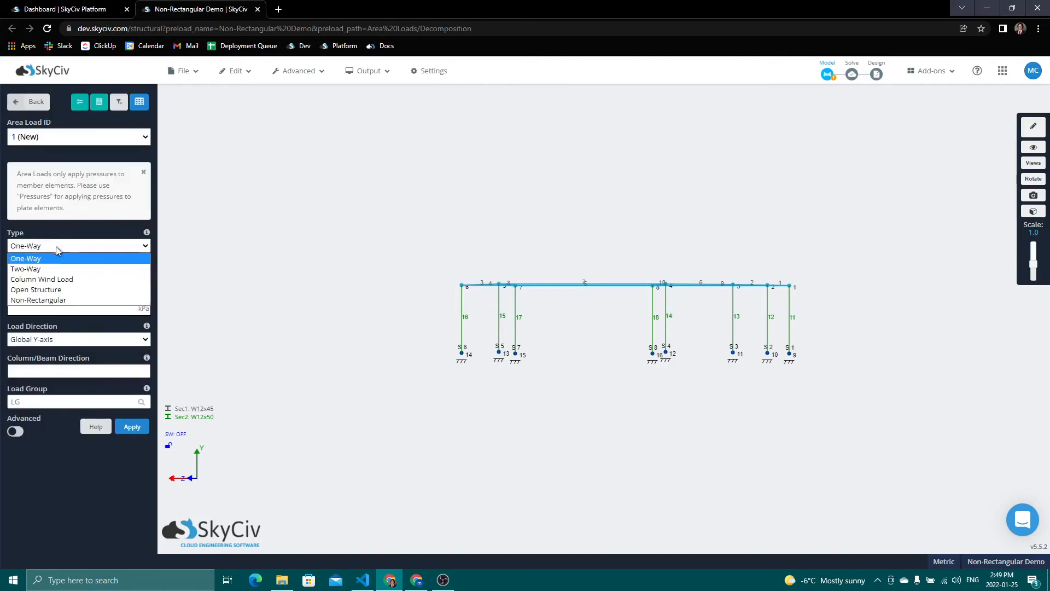
left_click(50, 300)
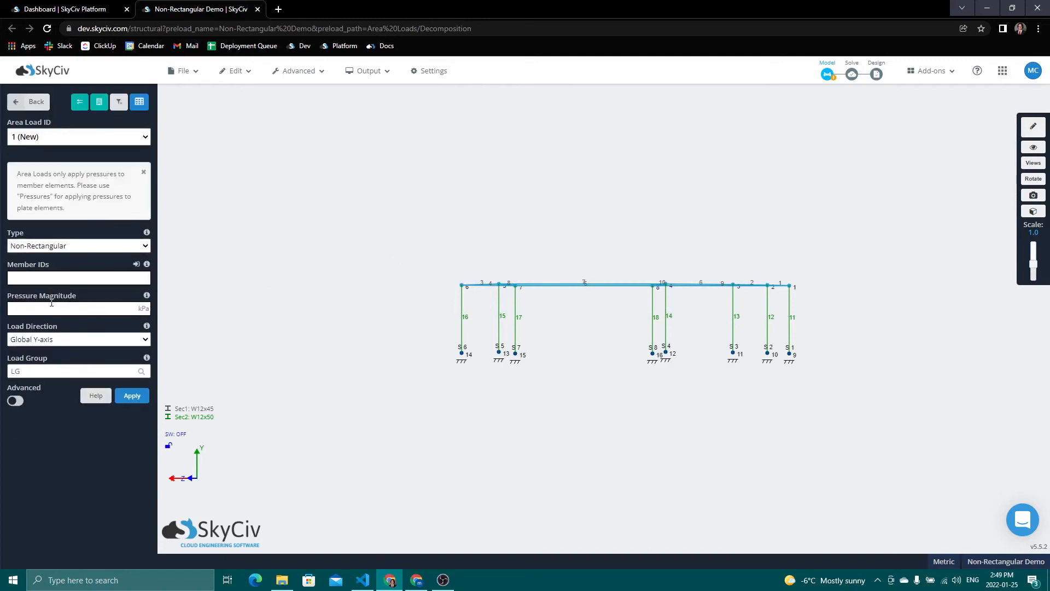
left_click(45, 276)
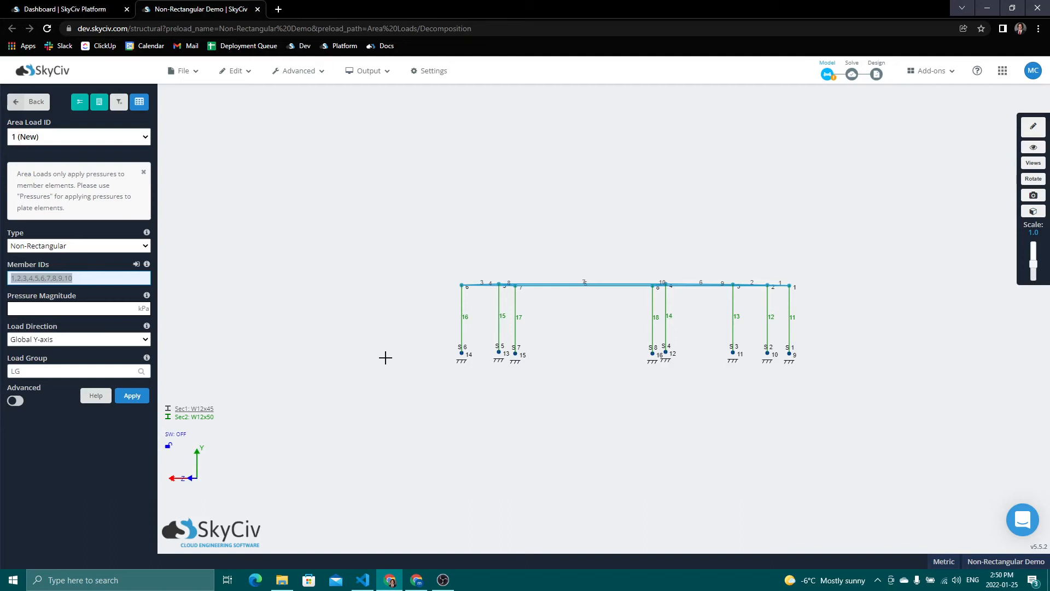
Set the area load's pressure magnitude to -1 kPa and apply it in the Global Y-axis direction
left_click(78, 309)
type("-1")
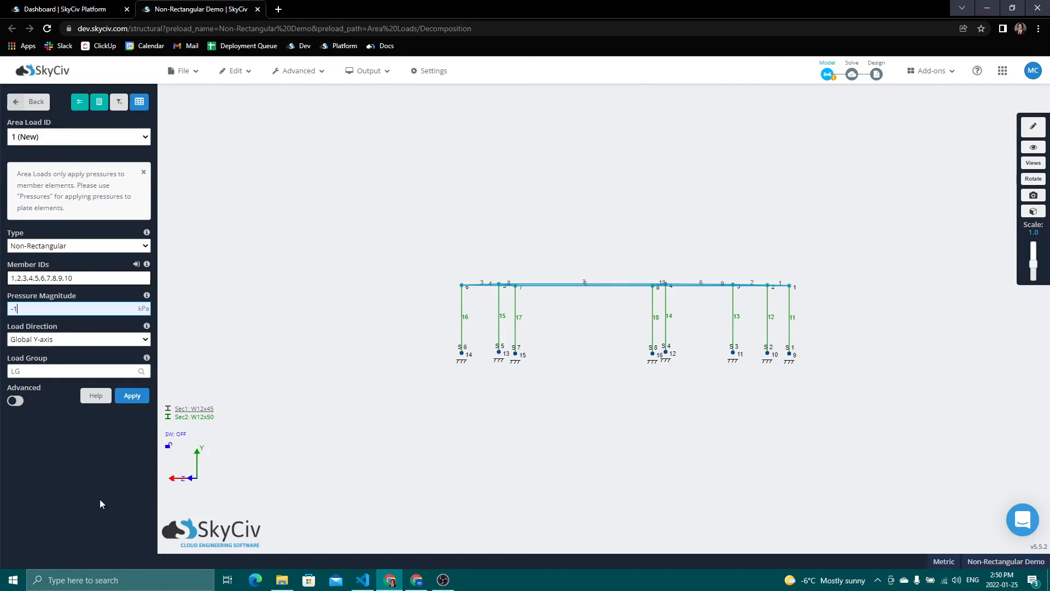
left_click(131, 397)
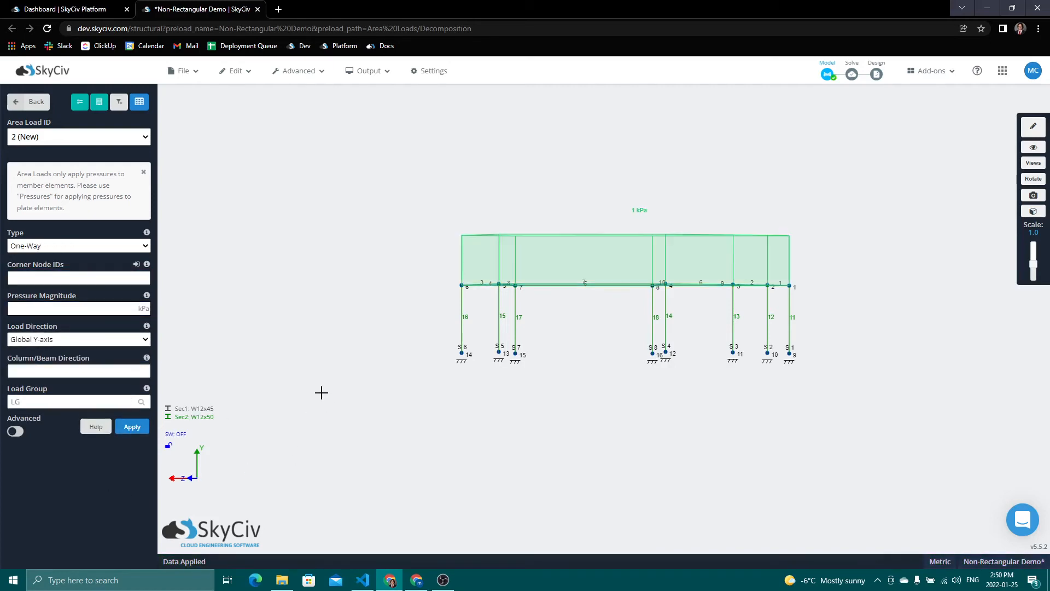
Display the equivalent area loads on the model and open the applied area load to check its variance
left_click_drag(322, 393, 338, 399)
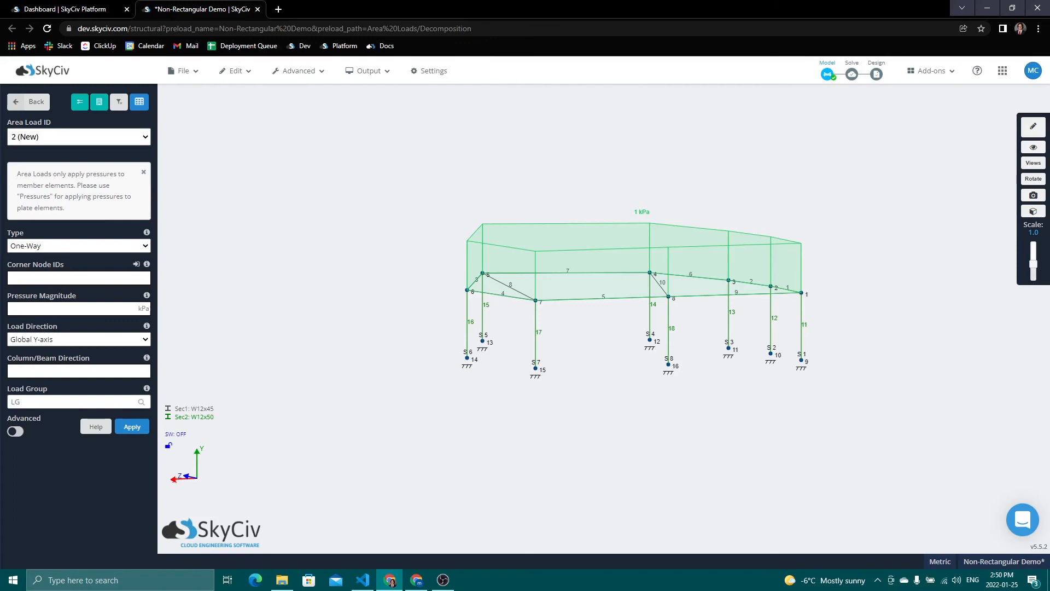
left_click(1040, 148)
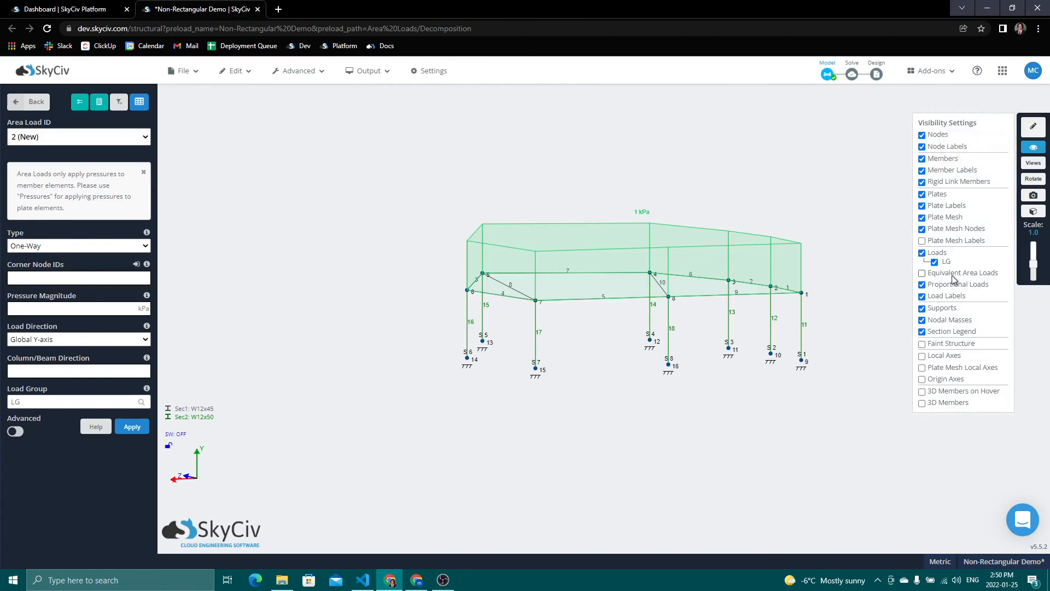
left_click(923, 274)
mouse_move(708, 454)
left_mouse_down()
mouse_move(683, 471)
mouse_move(705, 471)
left_mouse_up()
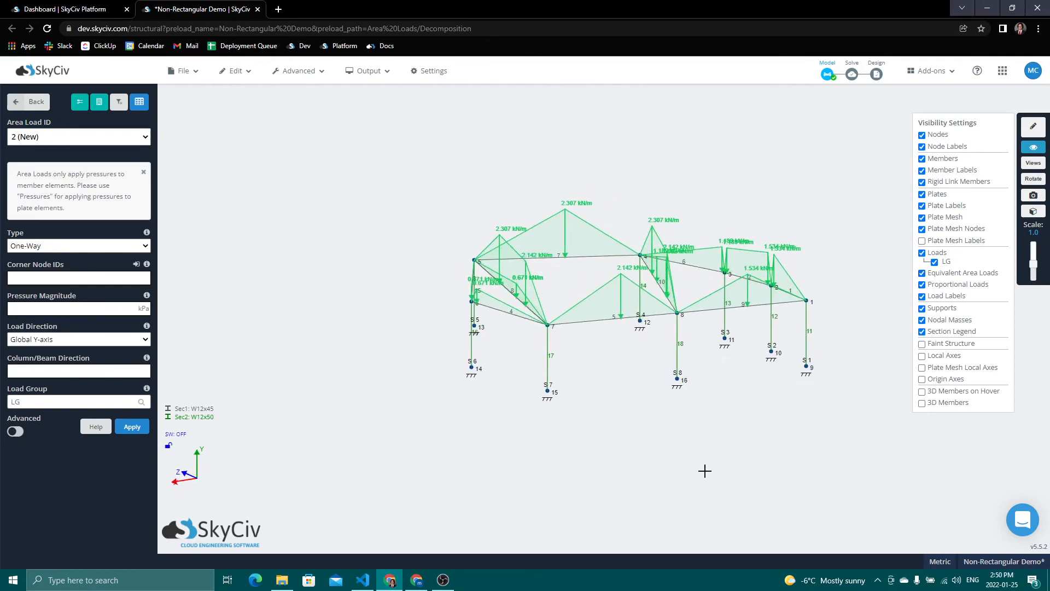
left_click(622, 295)
mouse_move(107, 466)
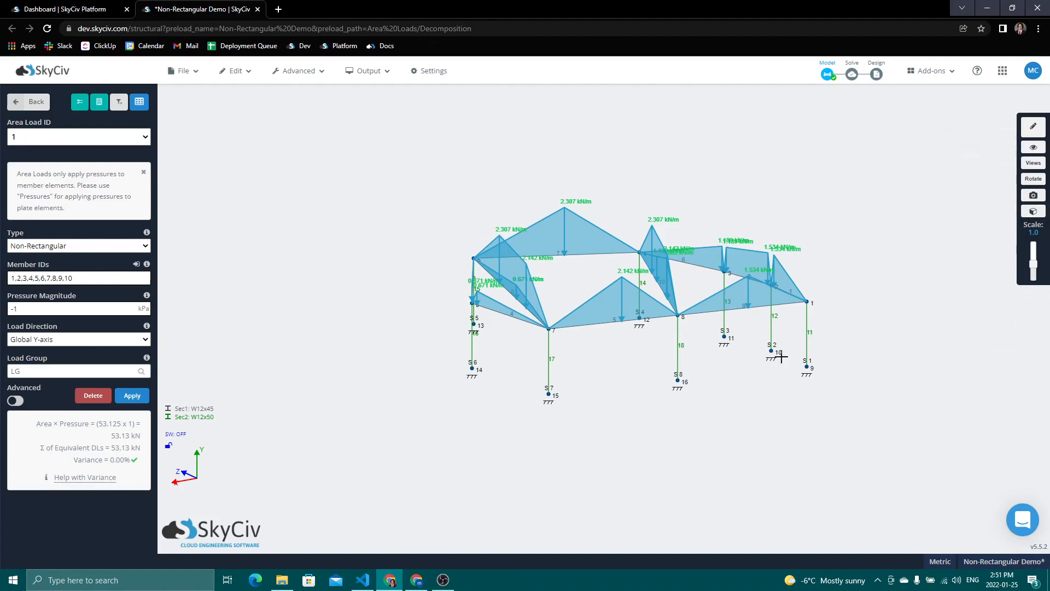
Solve the model with a linear static analysis and close the completion dialog to reach the results
left_click(852, 79)
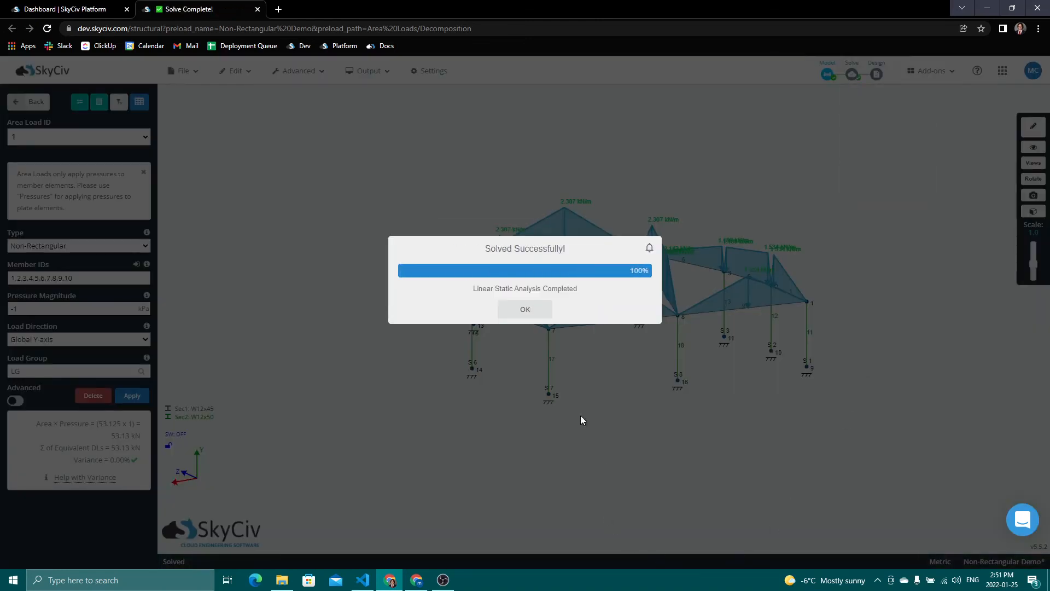
left_click(527, 308)
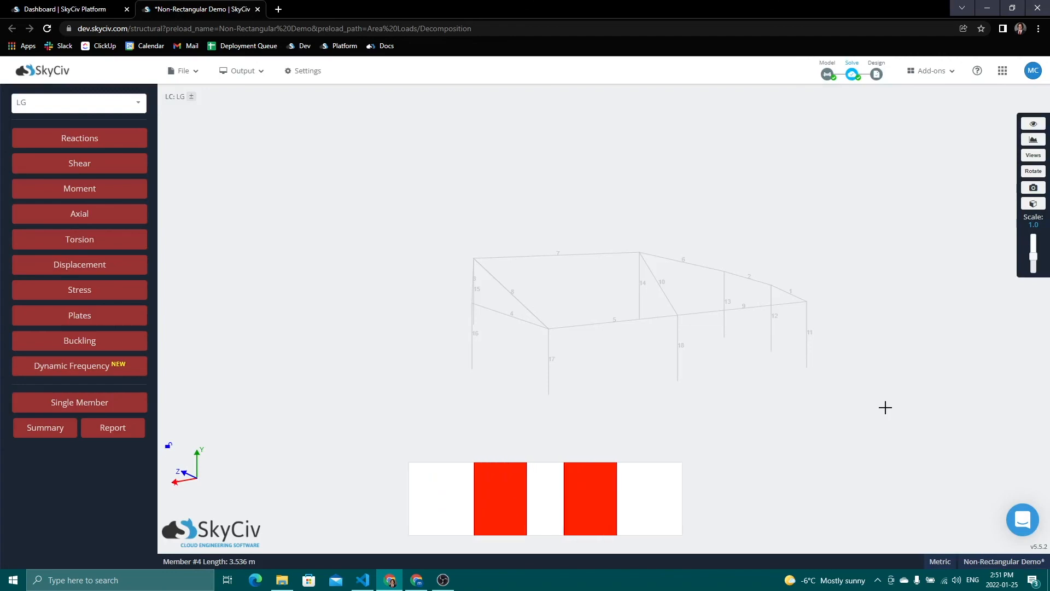